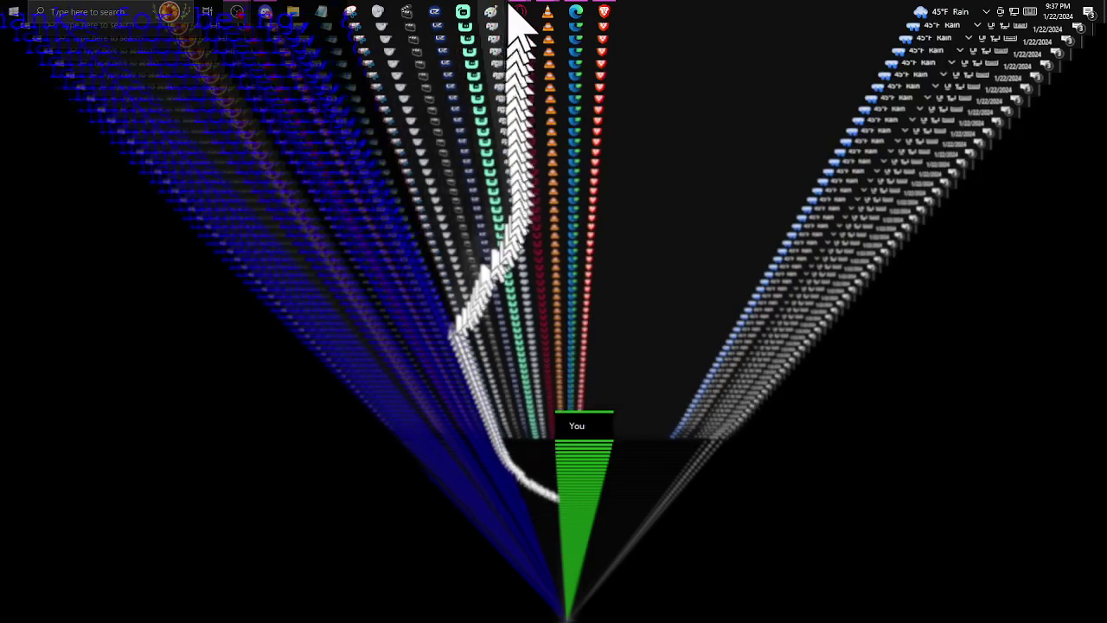
# Bring up the Twitch VOD and Kick chat windows, and cancel the request to close the VOD window
pyautogui.moveTo(517, 12)
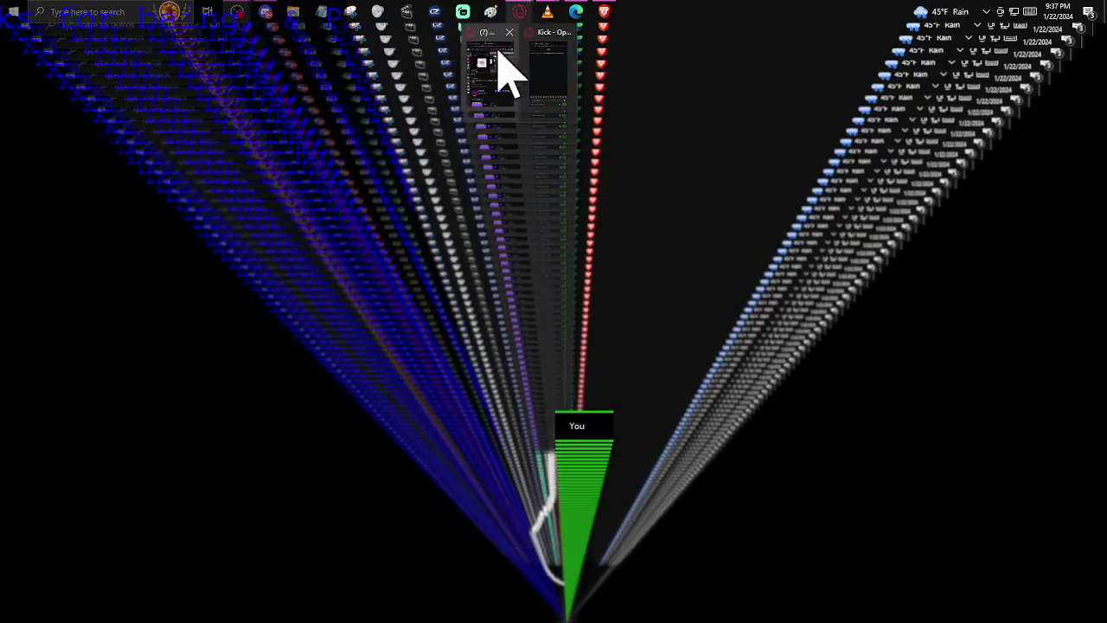
pyautogui.click(485, 102)
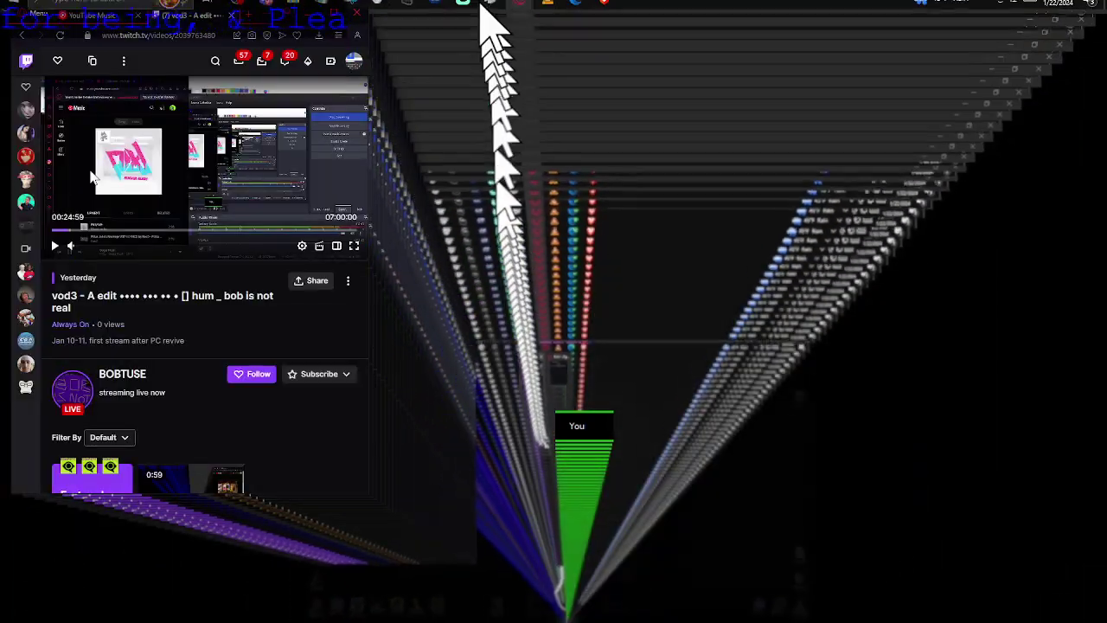
pyautogui.moveTo(531, 11)
pyautogui.click(562, 35)
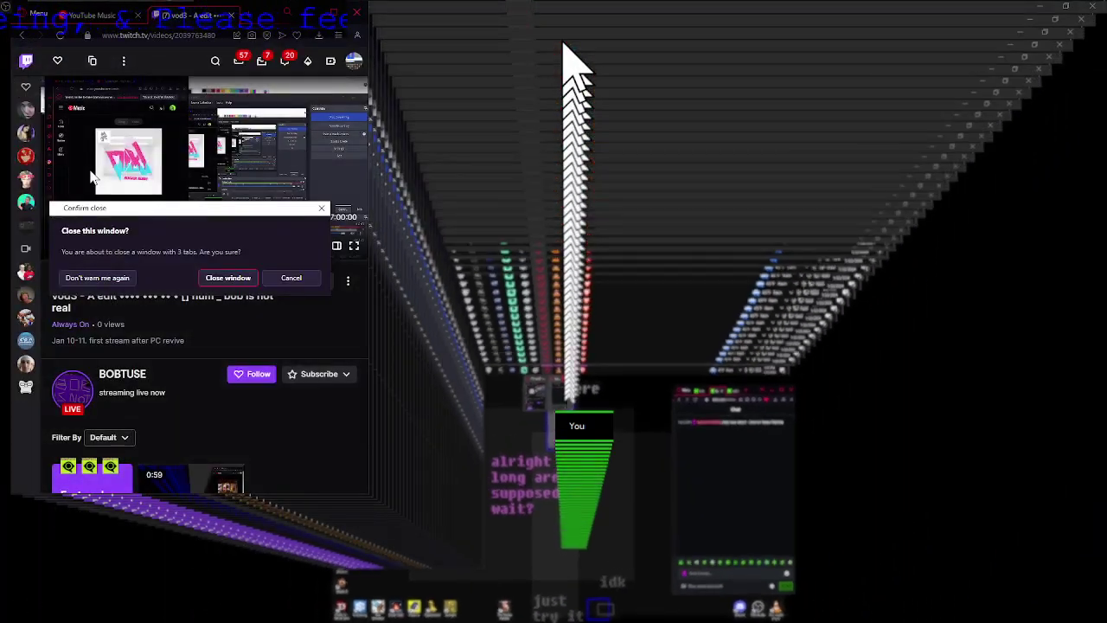
pyautogui.moveTo(449, 12)
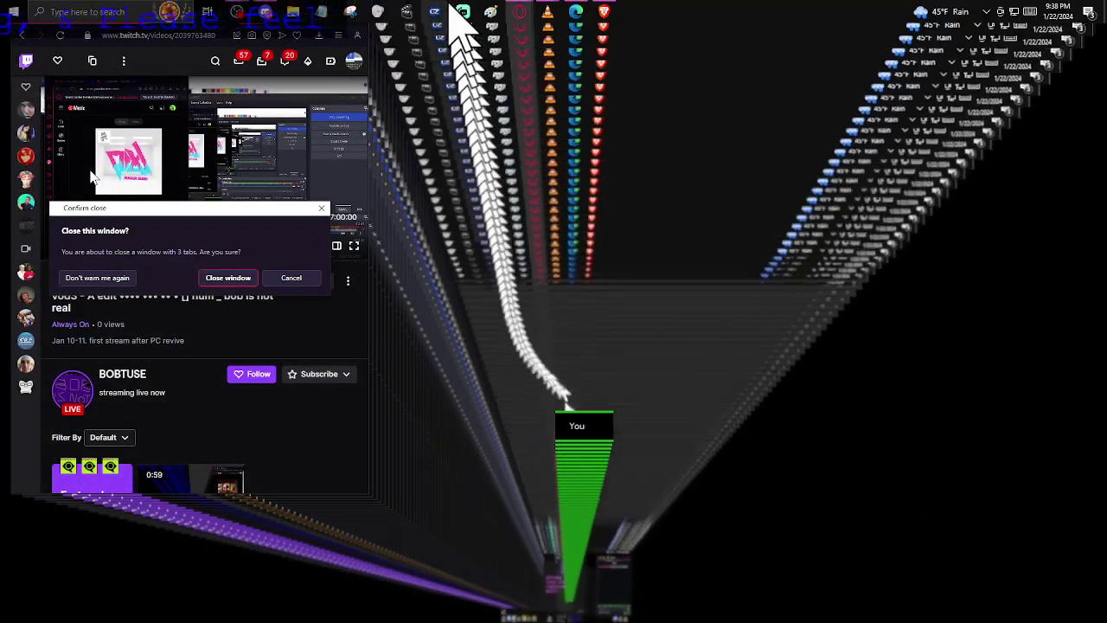
pyautogui.moveTo(516, 12)
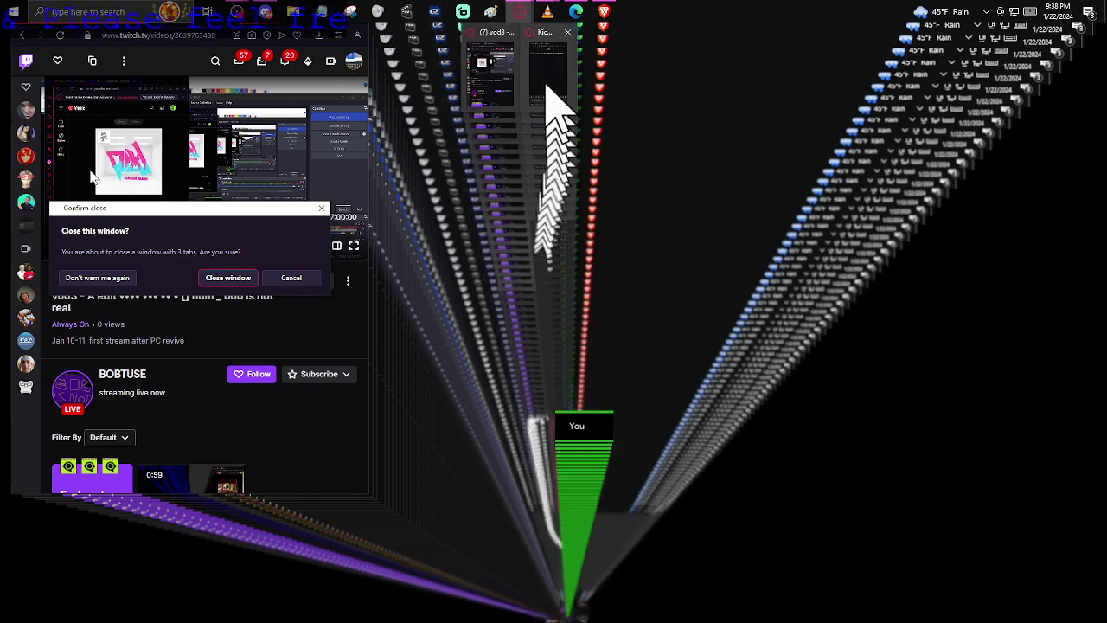
pyautogui.click(545, 104)
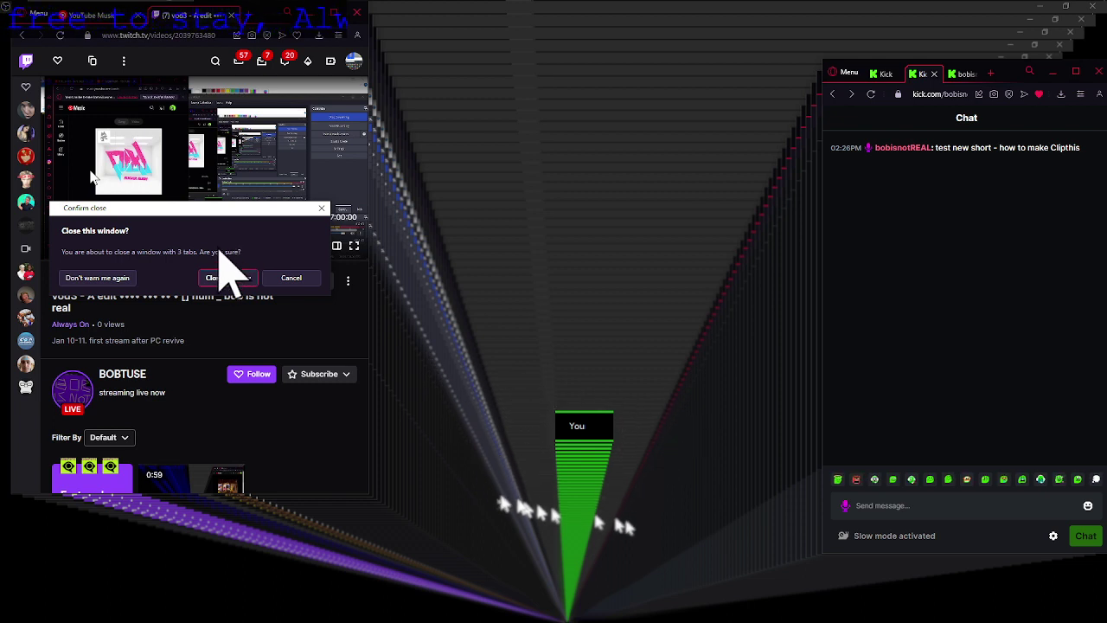
pyautogui.click(291, 285)
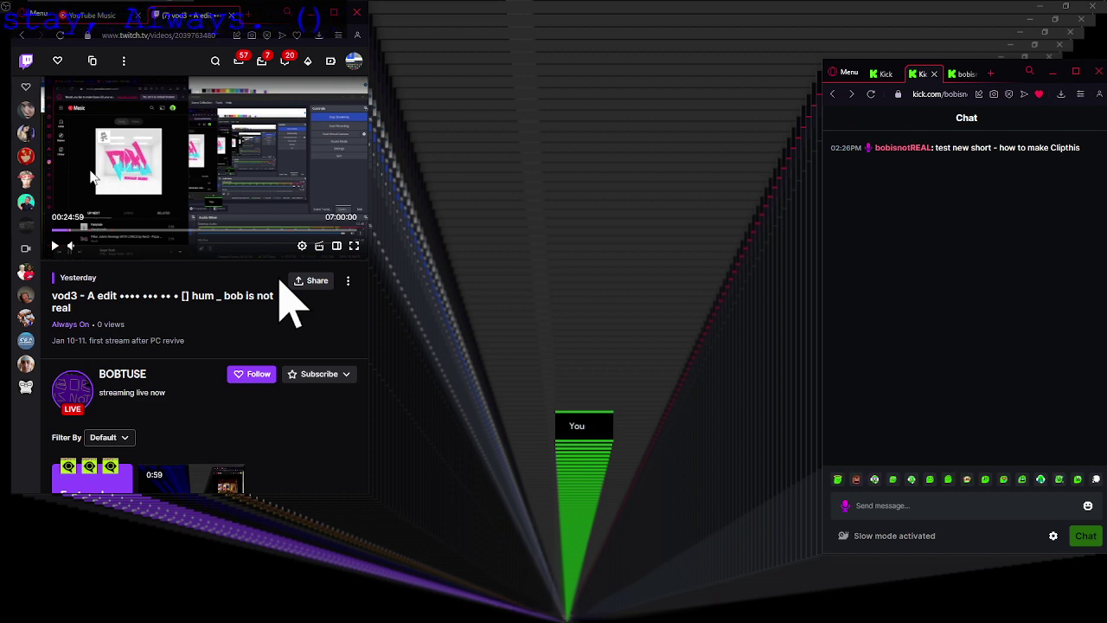
# Switch to the Twitch Highlighter window, pause the source video and end the first highlight segment at the playhead, 4:01:43
pyautogui.moveTo(291, 12)
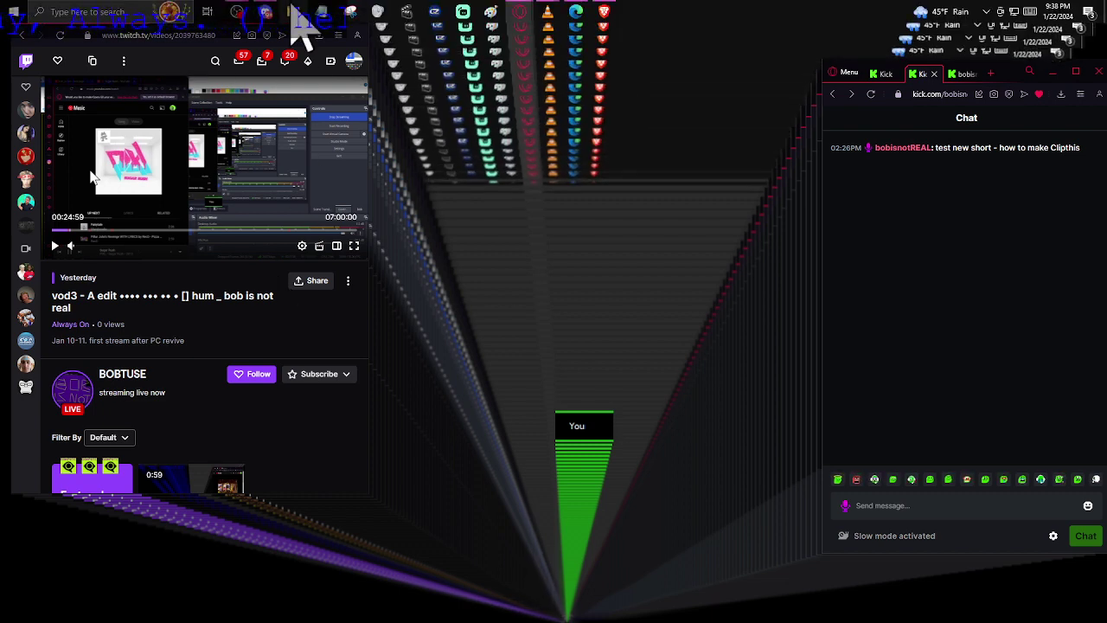
pyautogui.moveTo(548, 17)
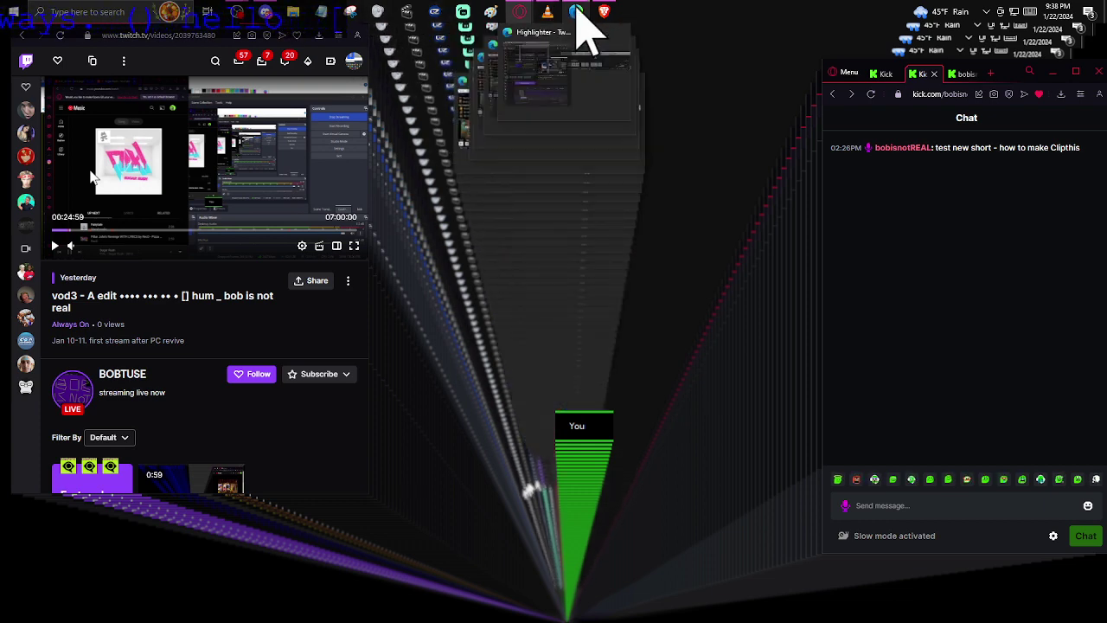
pyautogui.click(576, 13)
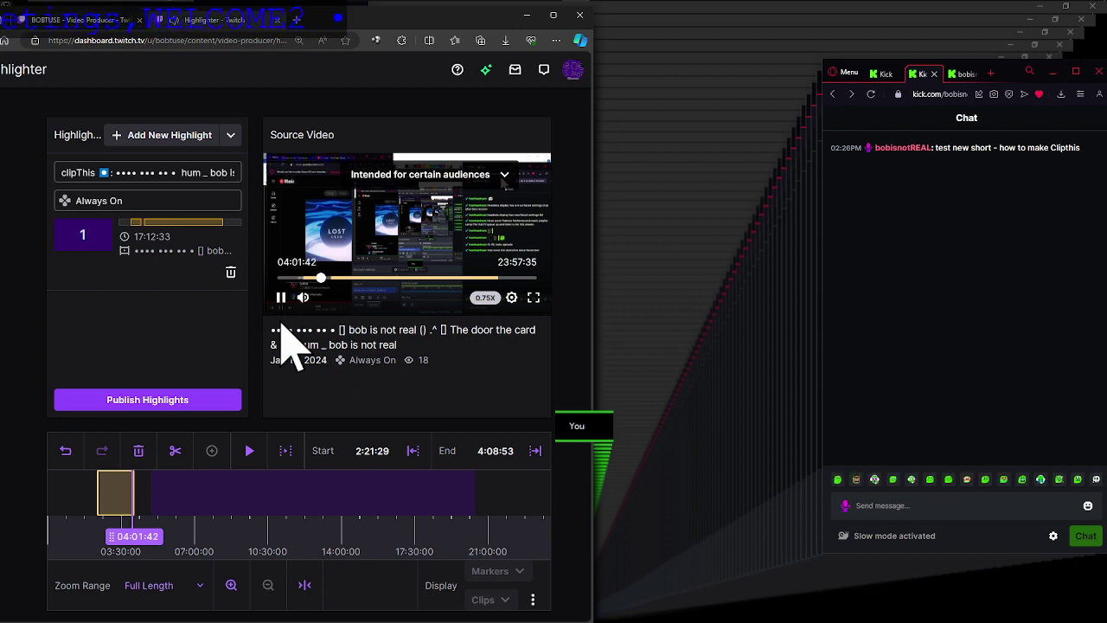
pyautogui.press('space')
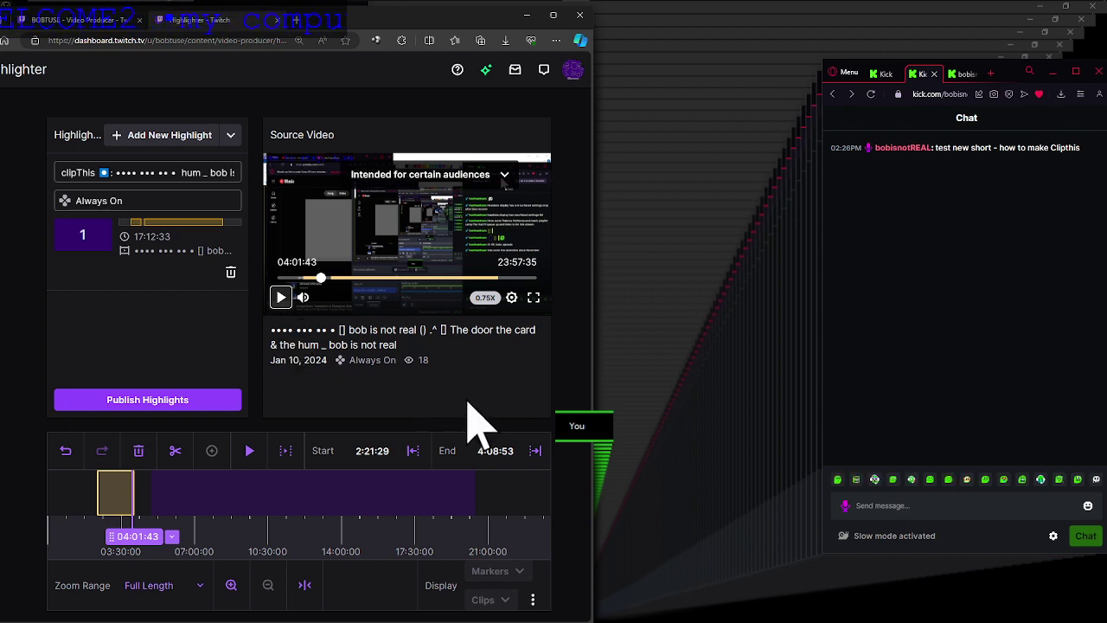
pyautogui.click(536, 451)
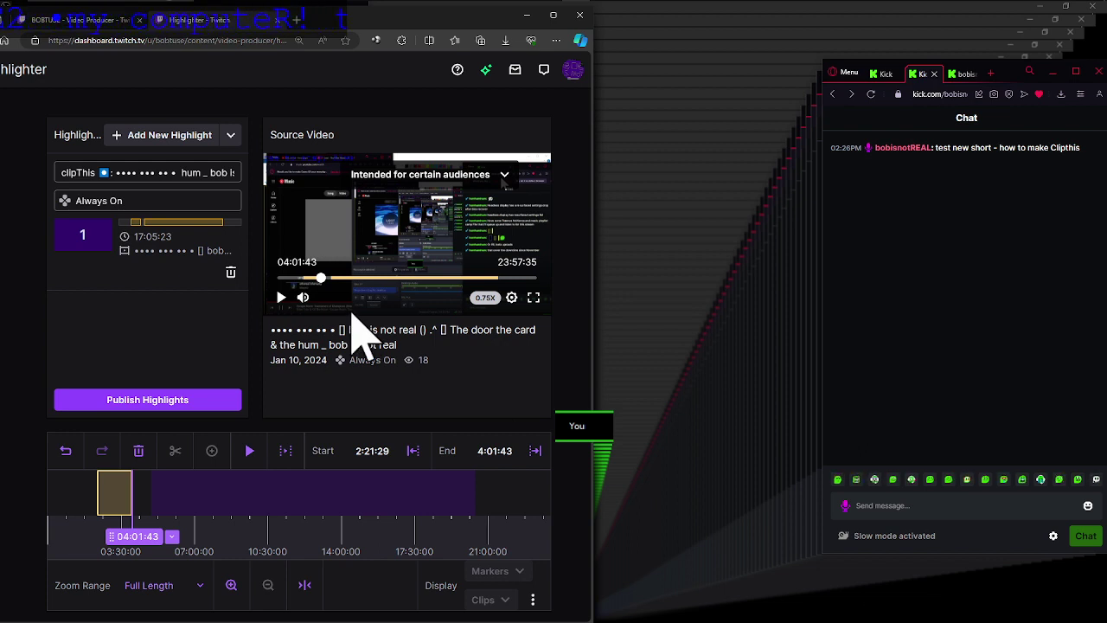
# Check the source video around 5:07:29 and set the second highlight segment's start to 5:07:00
pyautogui.click(335, 278)
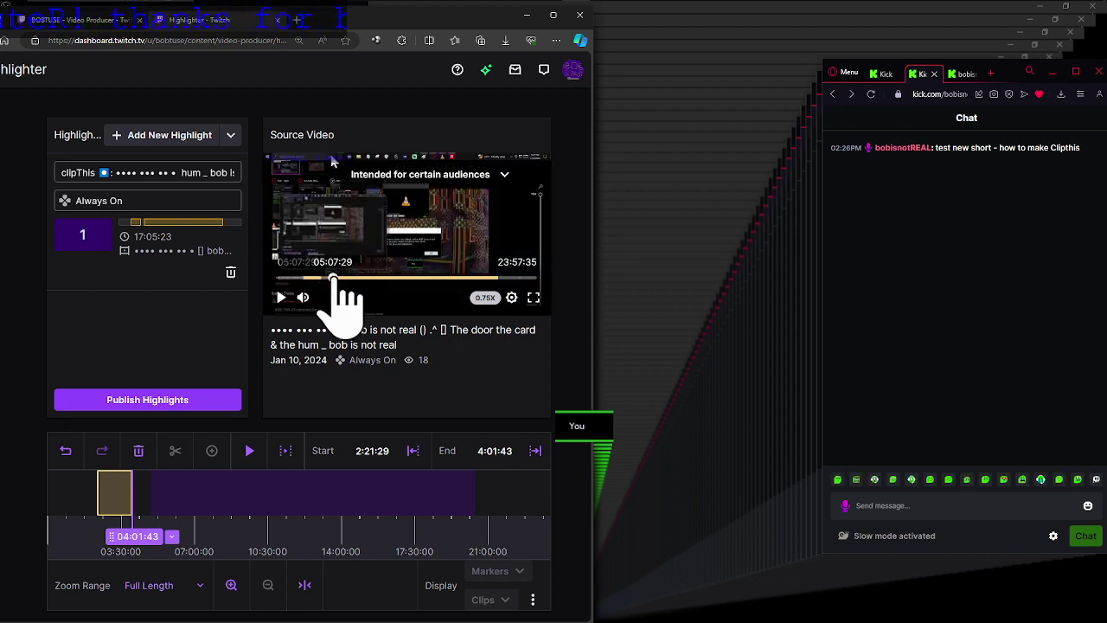
pyautogui.click(415, 510)
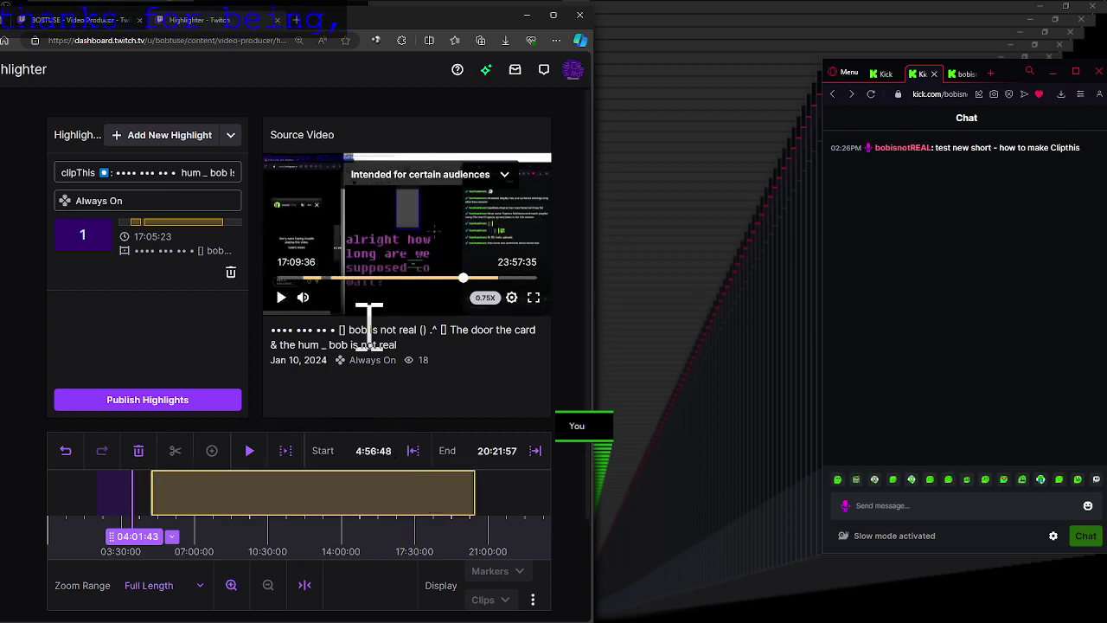
pyautogui.click(370, 462)
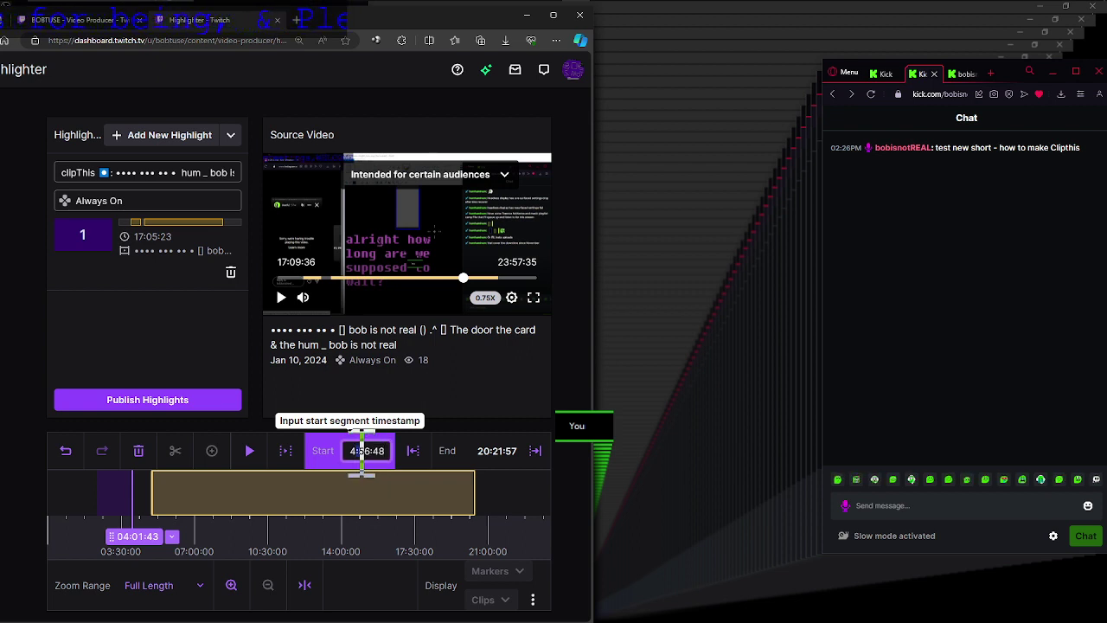
pyautogui.doubleClick(361, 451)
pyautogui.write('5:07')
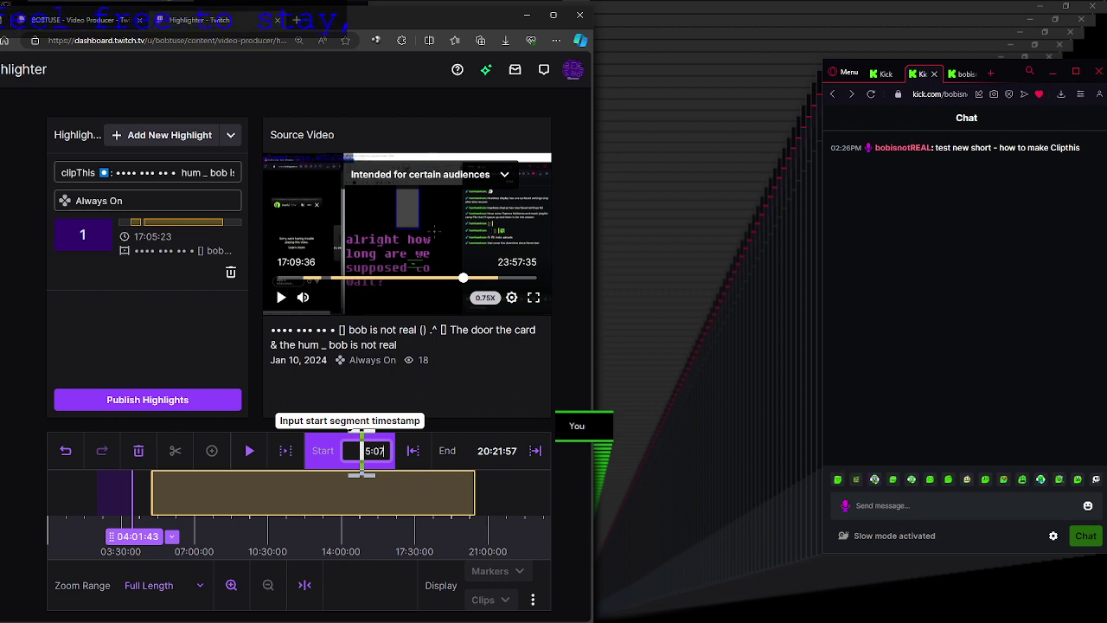
pyautogui.write(':00')
pyautogui.press('Return')
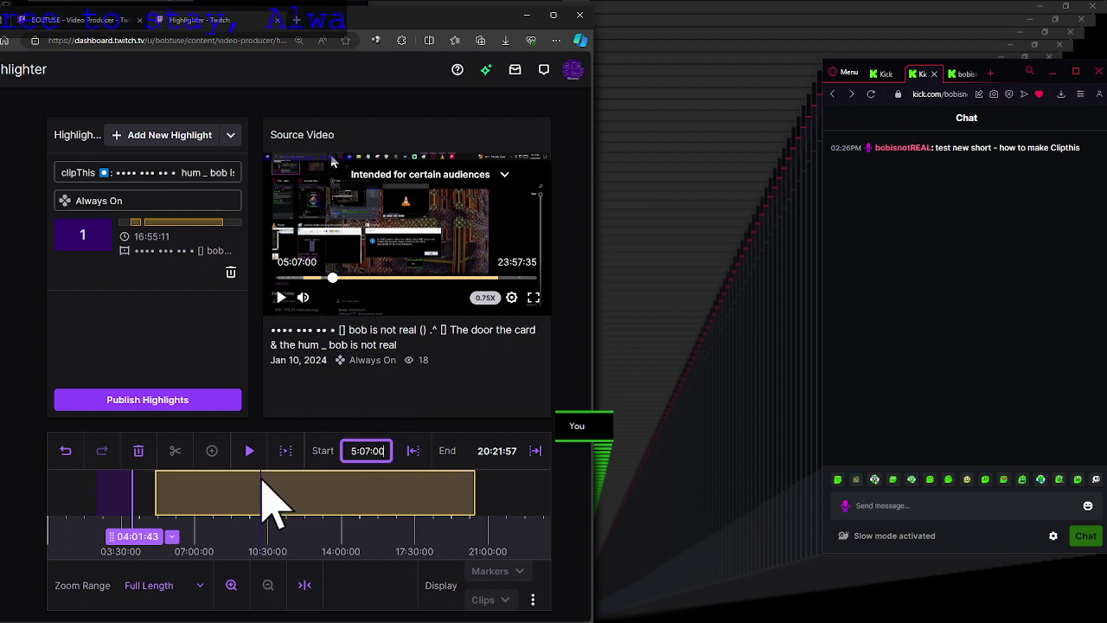
# Play the second segment from its start and skip forward in small jumps past 5:11:32 to review the footage
pyautogui.click(284, 448)
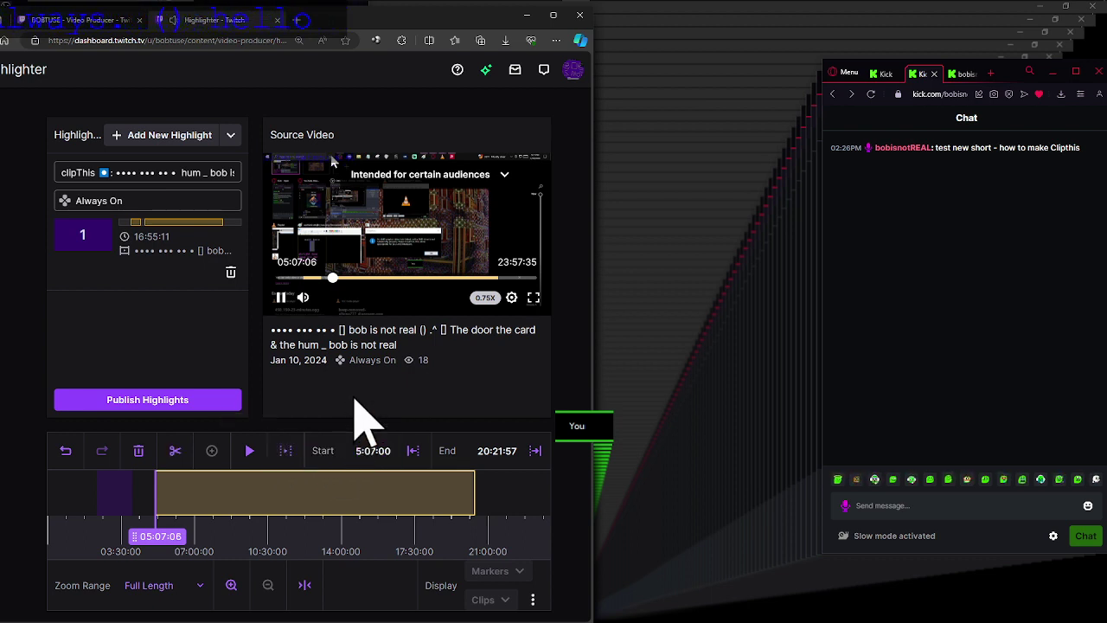
pyautogui.press('Right')
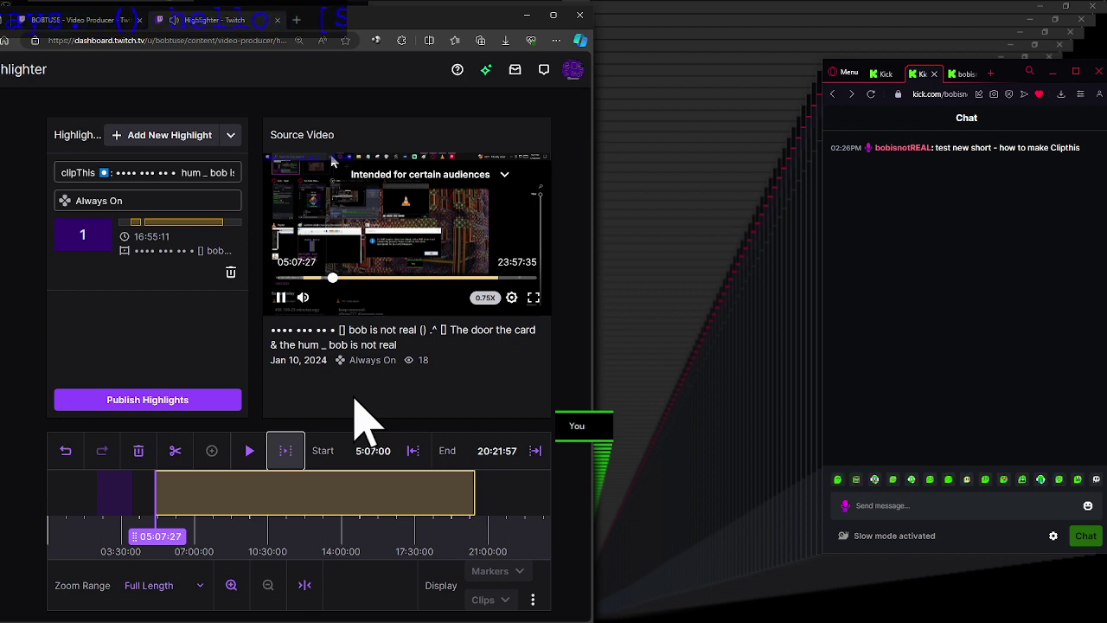
pyautogui.press('Right')
pyautogui.press('Right')
pyautogui.press('Right')
pyautogui.press('Right')
pyautogui.press('Right')
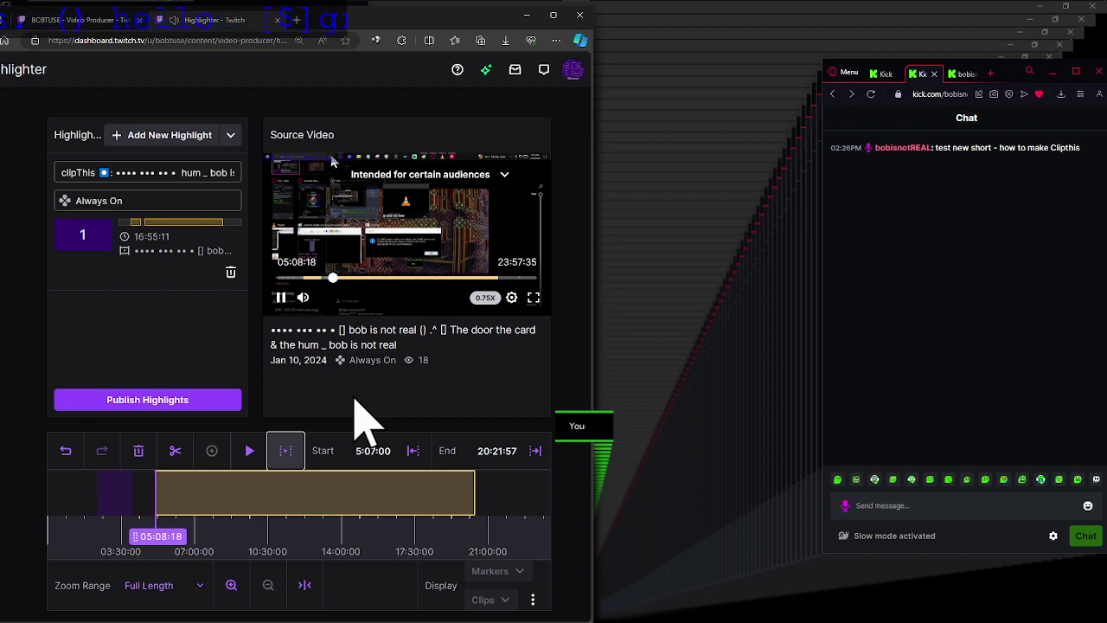
pyautogui.press('Right')
pyautogui.press('Right')
pyautogui.press('Right')
pyautogui.press('Right')
pyautogui.press('Right')
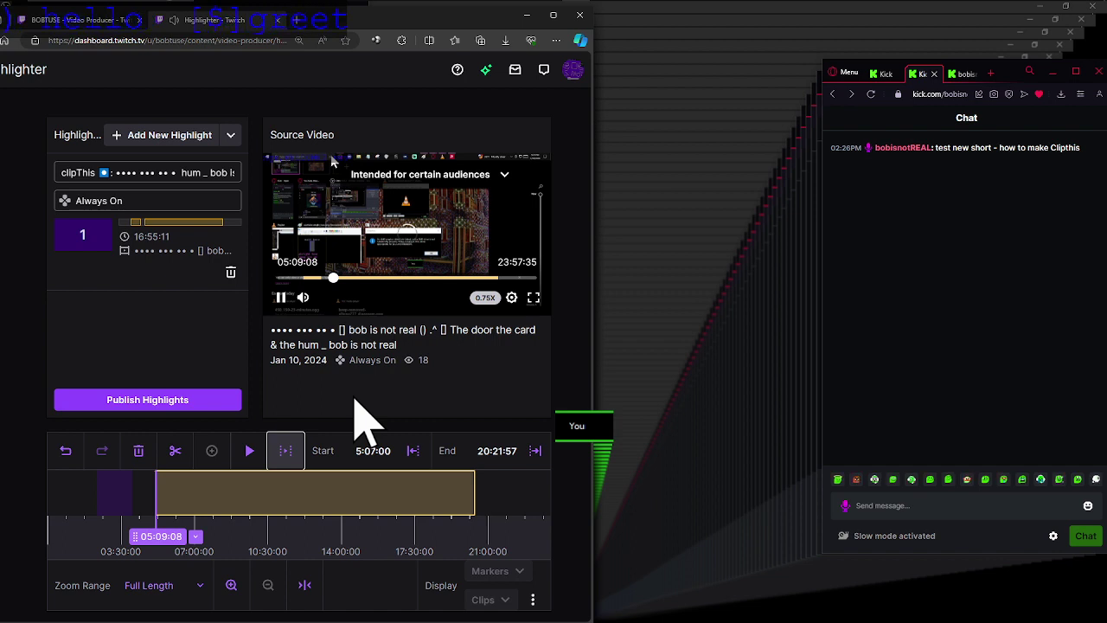
pyautogui.press('Right')
pyautogui.press('Right')
pyautogui.press('Right')
pyautogui.press('Right')
pyautogui.press('Right')
pyautogui.press('Right')
pyautogui.press('Right')
pyautogui.press('Right')
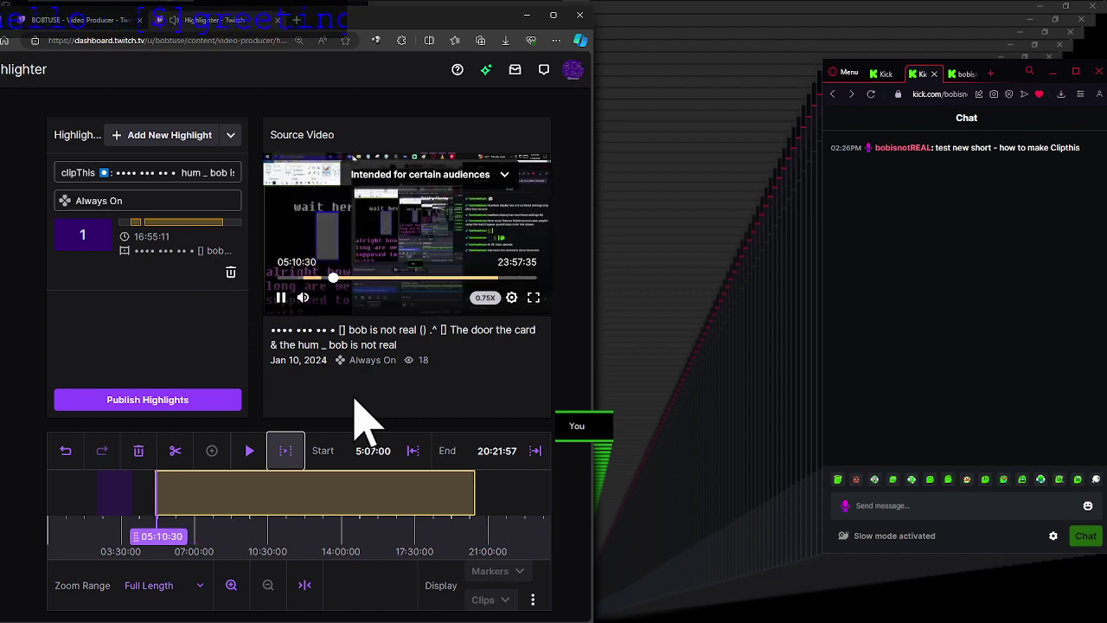
pyautogui.press('Right')
pyautogui.press('Right')
pyautogui.press('Right')
pyautogui.press('Right')
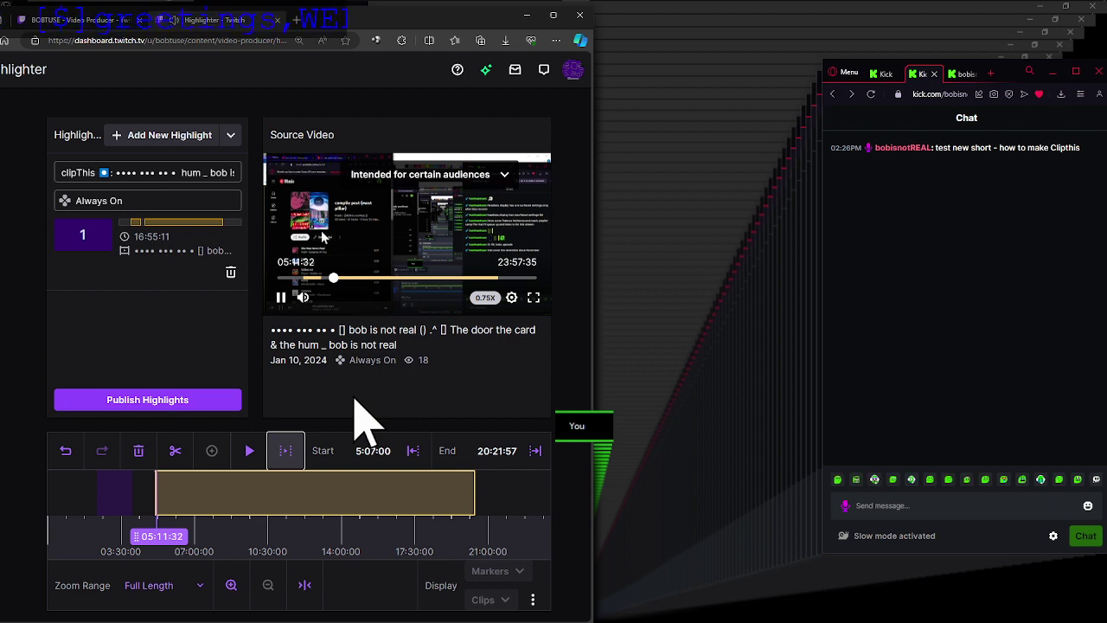
pyautogui.press('Right')
pyautogui.press('Right')
pyautogui.press('Right')
# Sample the source video further along at about 5:23:27, 5:47:25 and 7:07:17 to compare the footage
pyautogui.moveTo(378, 304)
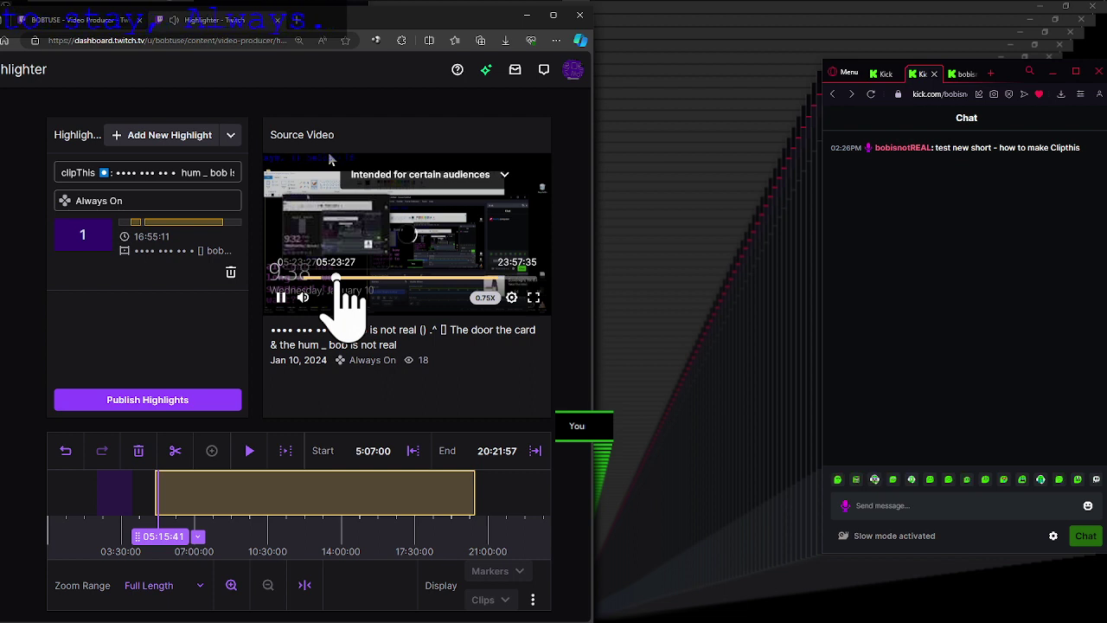
pyautogui.click(336, 278)
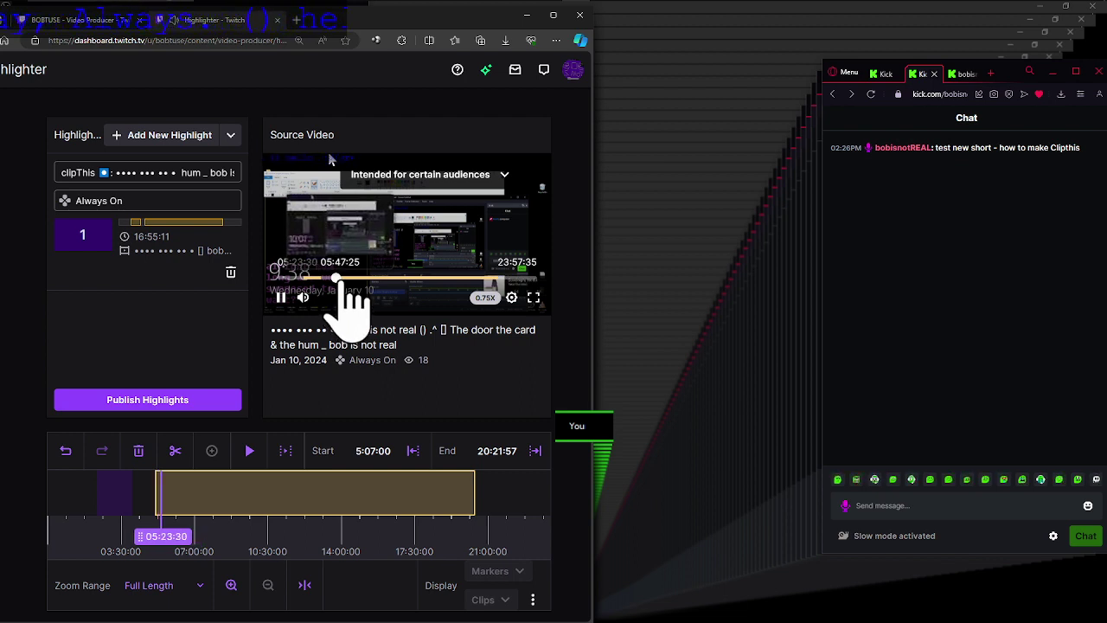
pyautogui.click(338, 279)
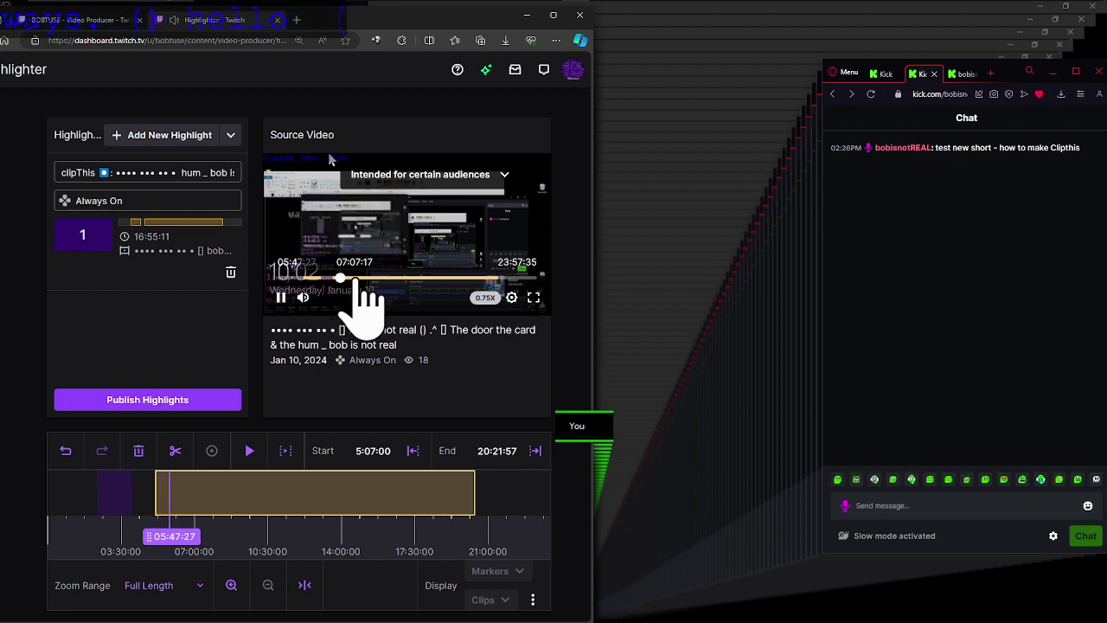
pyautogui.click(354, 279)
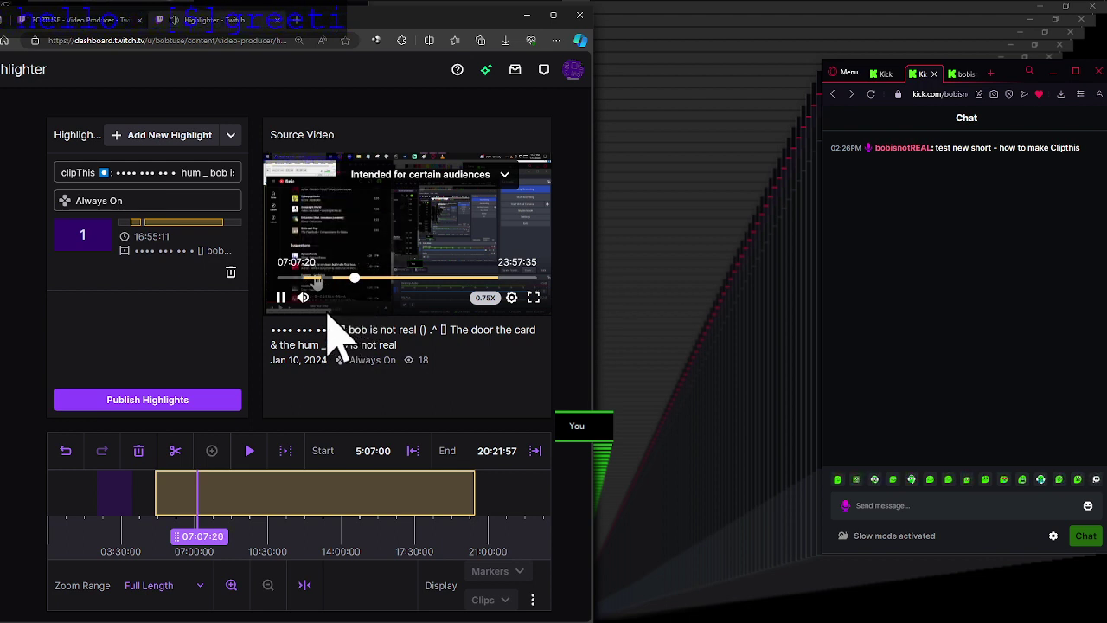
# Sample the source video between about 7:03:17 and 7:11:24 to look for the second segment's end point
pyautogui.click(353, 279)
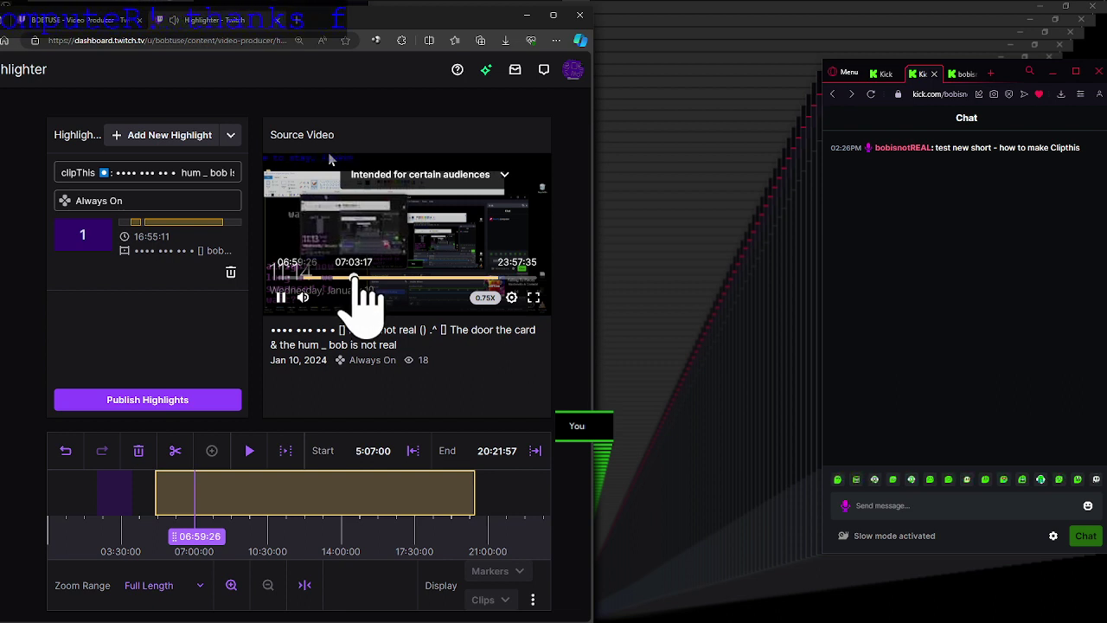
pyautogui.click(354, 279)
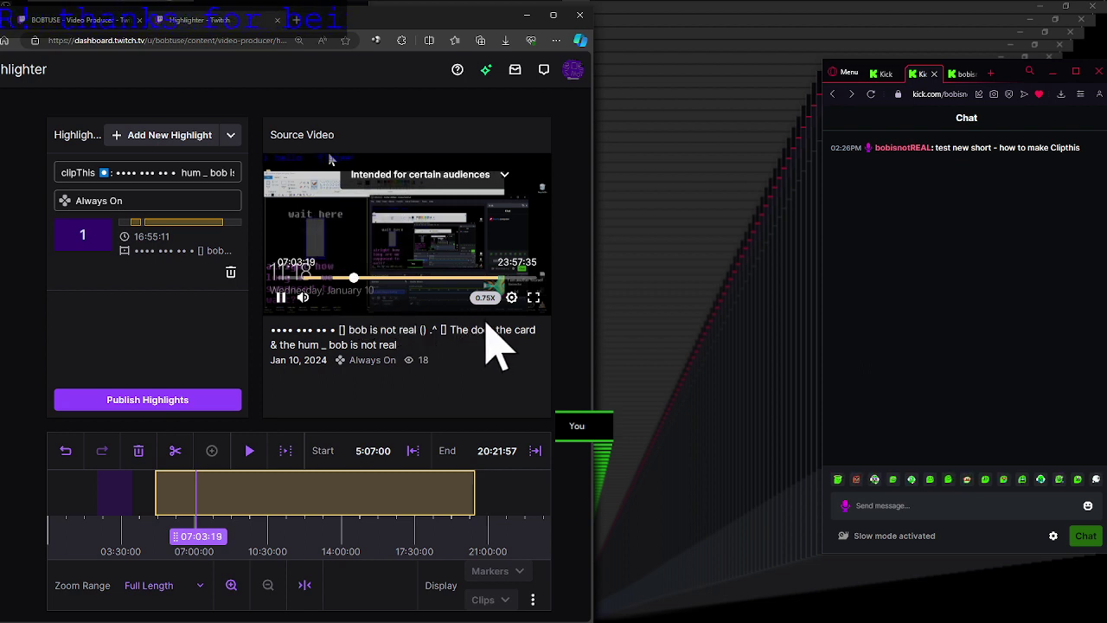
pyautogui.moveTo(387, 301)
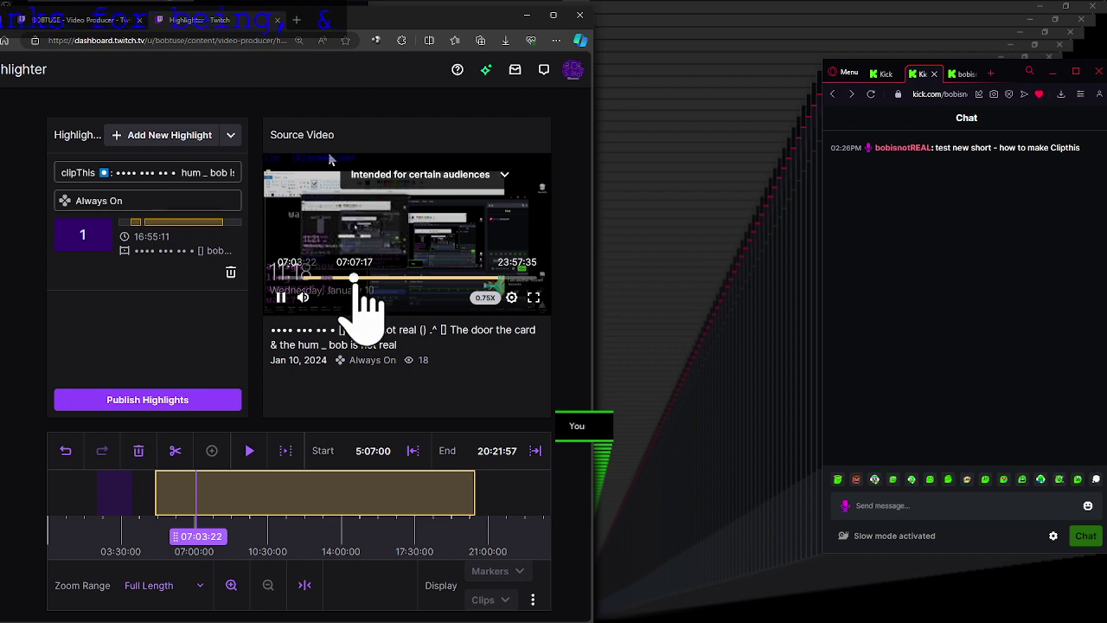
pyautogui.click(354, 278)
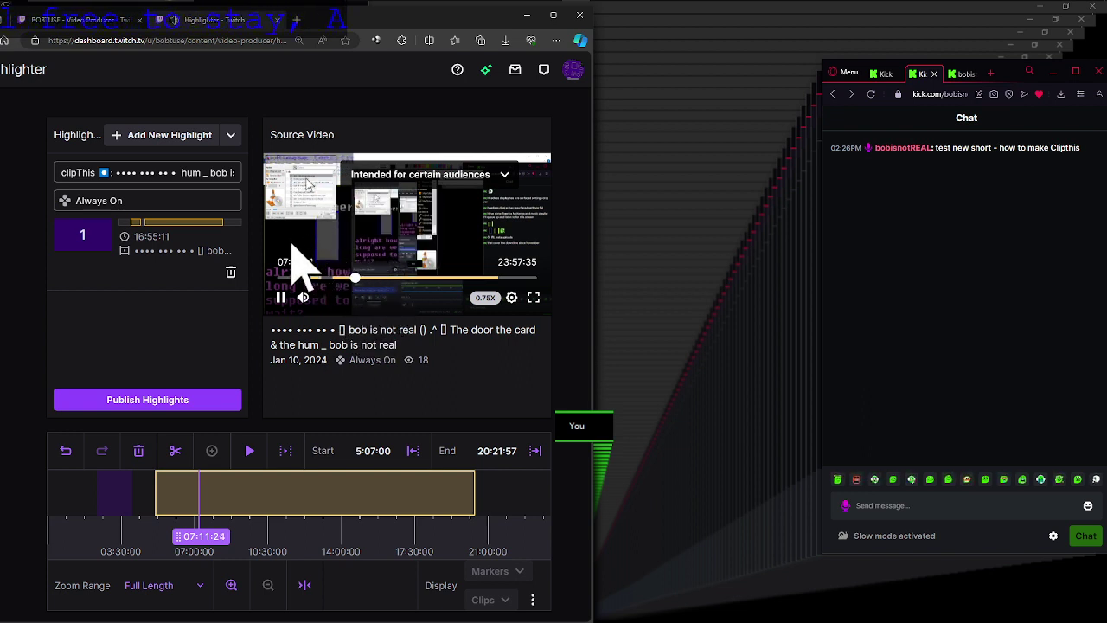
pyautogui.click(354, 278)
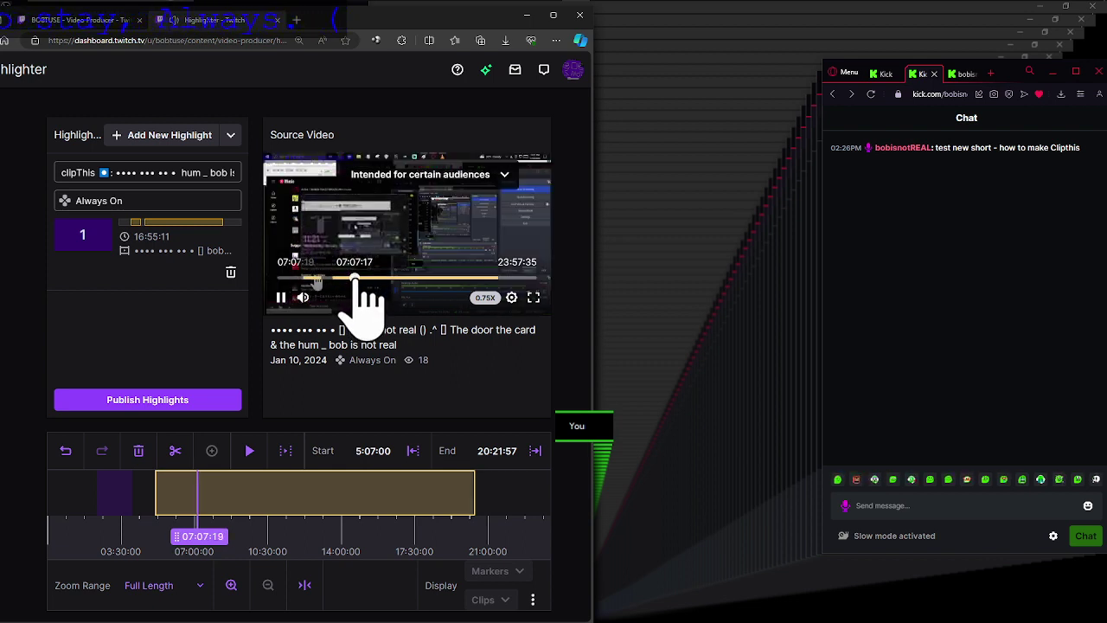
pyautogui.click(354, 278)
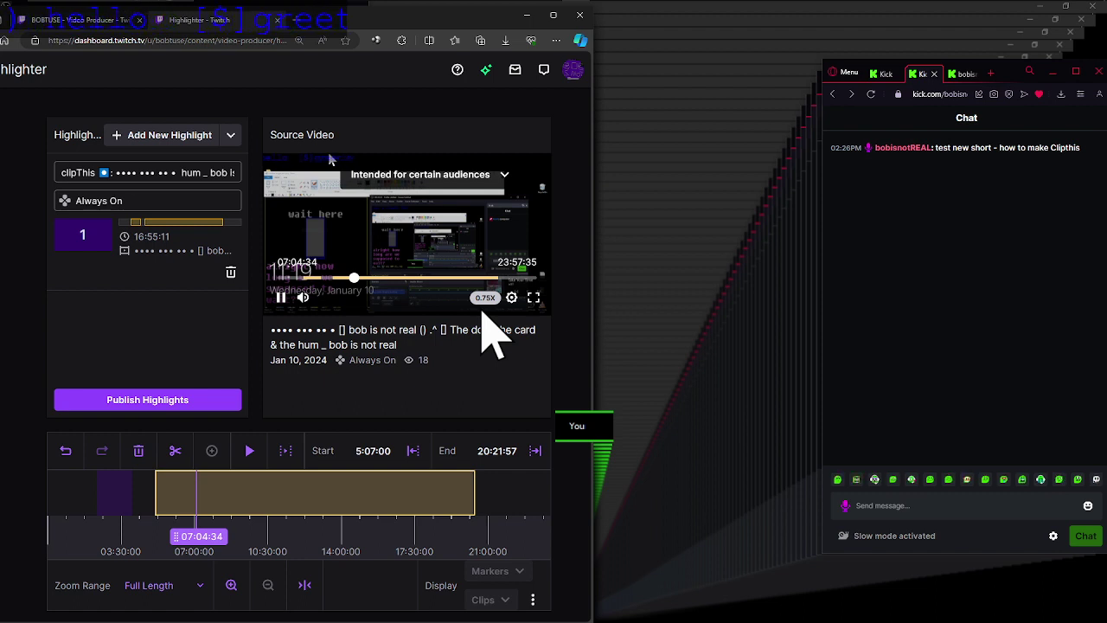
# Step the source video back, pause it at 7:04:09 and end the second highlight segment at the playhead
pyautogui.press('Left')
pyautogui.press('Left')
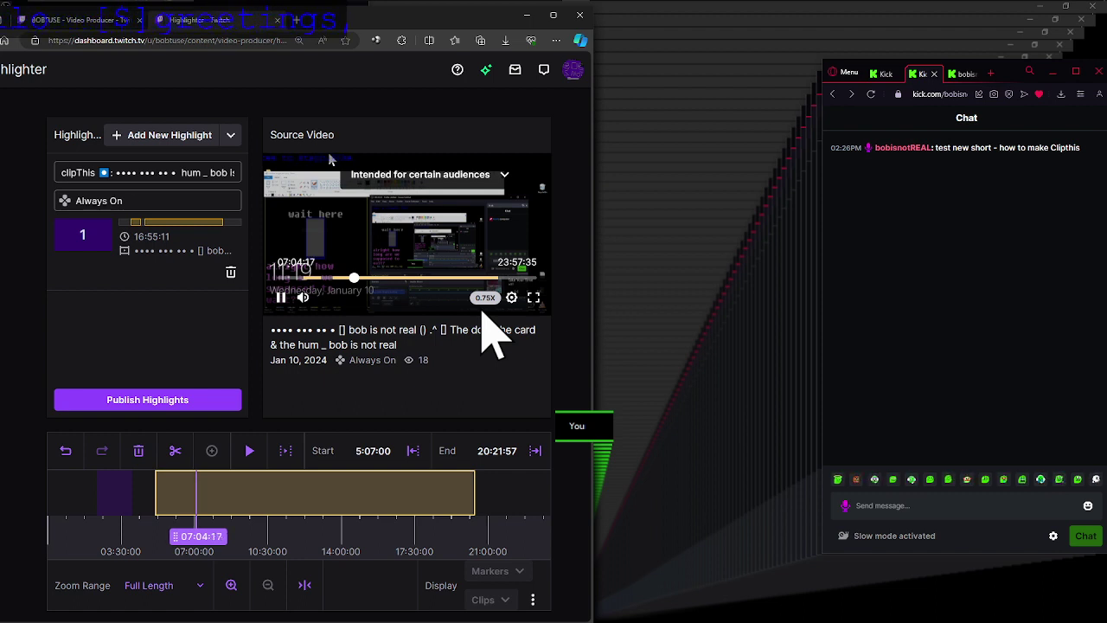
pyautogui.press('Left')
pyautogui.press('Left')
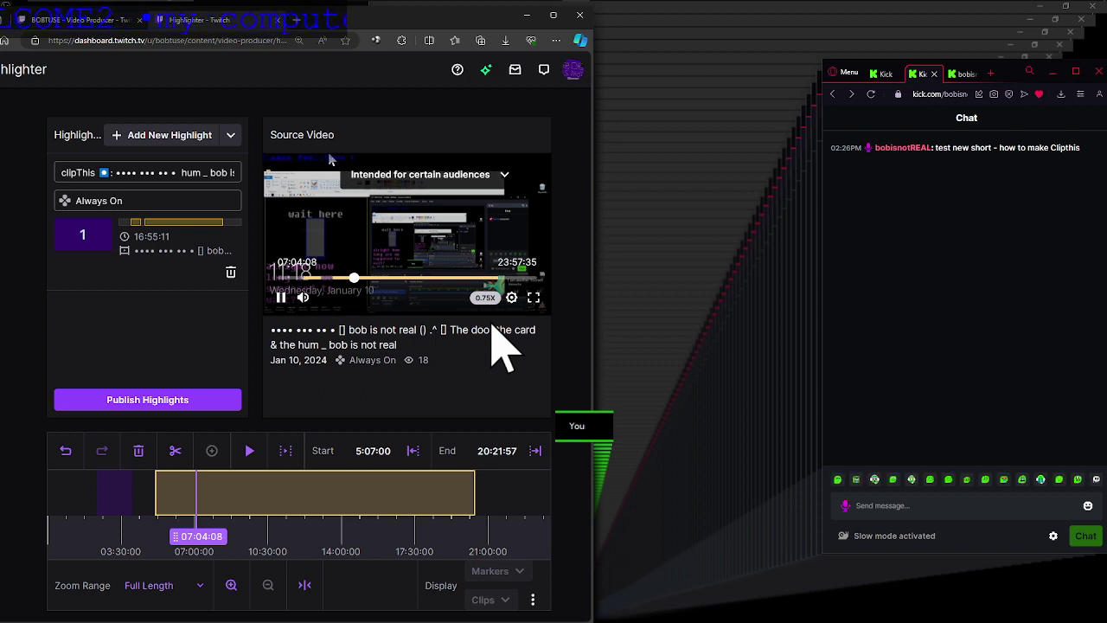
pyautogui.press('space')
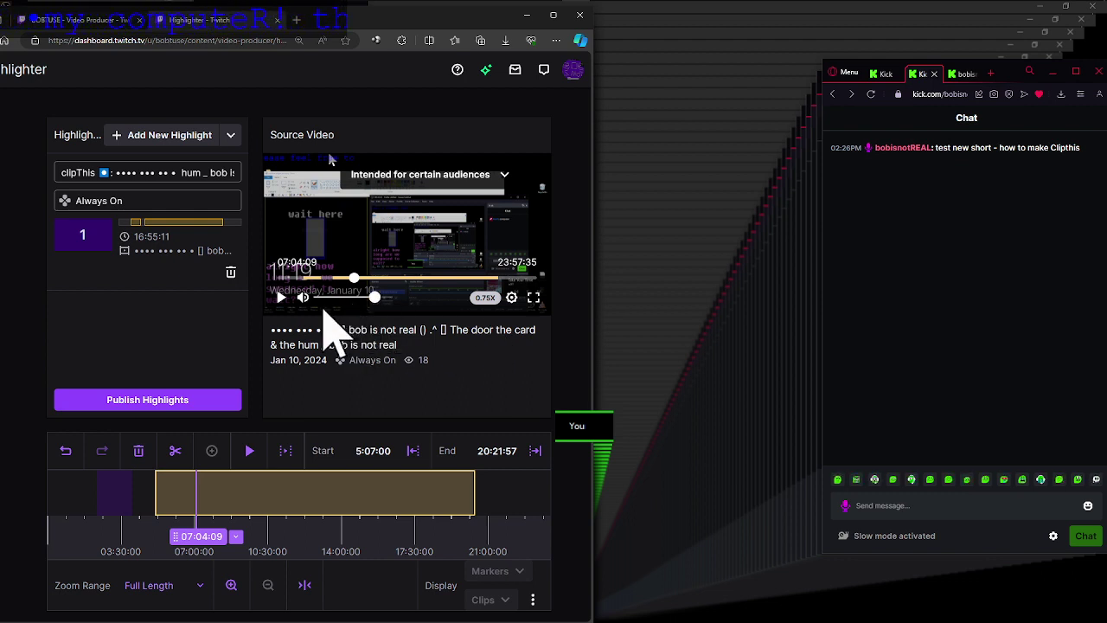
pyautogui.click(535, 451)
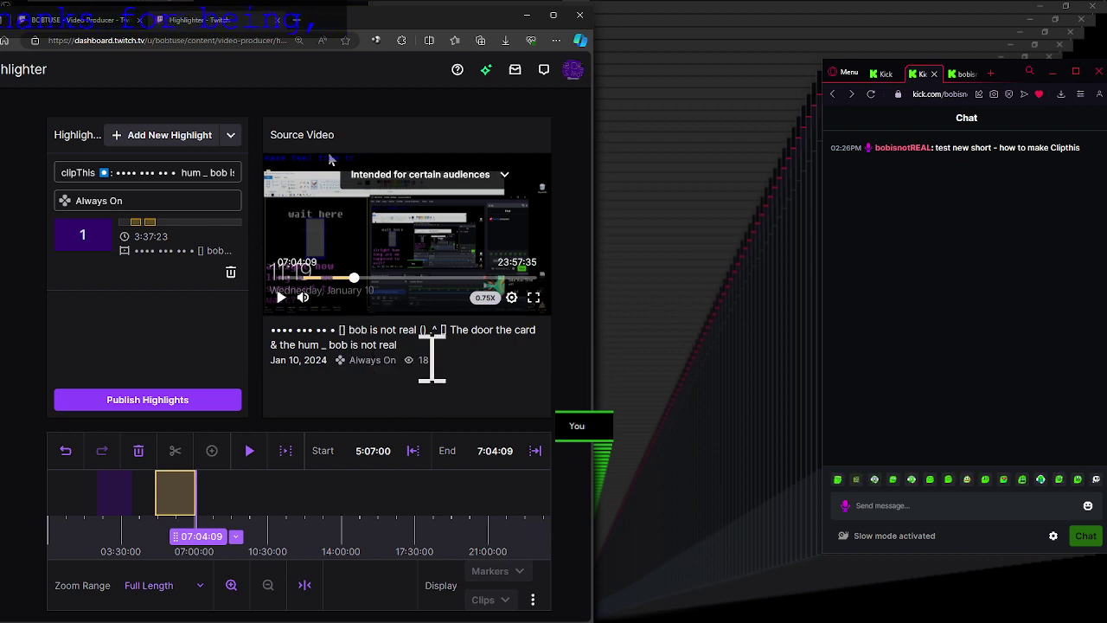
# Check the source video's footage at 16:26:21 and leave the playhead paused there
pyautogui.click(457, 279)
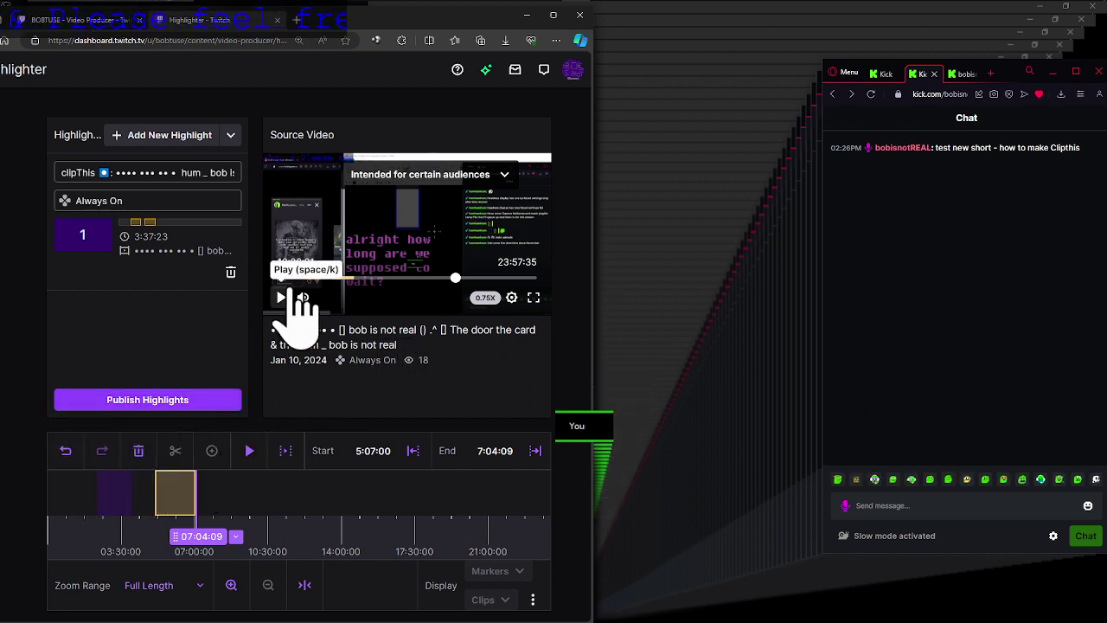
pyautogui.click(281, 296)
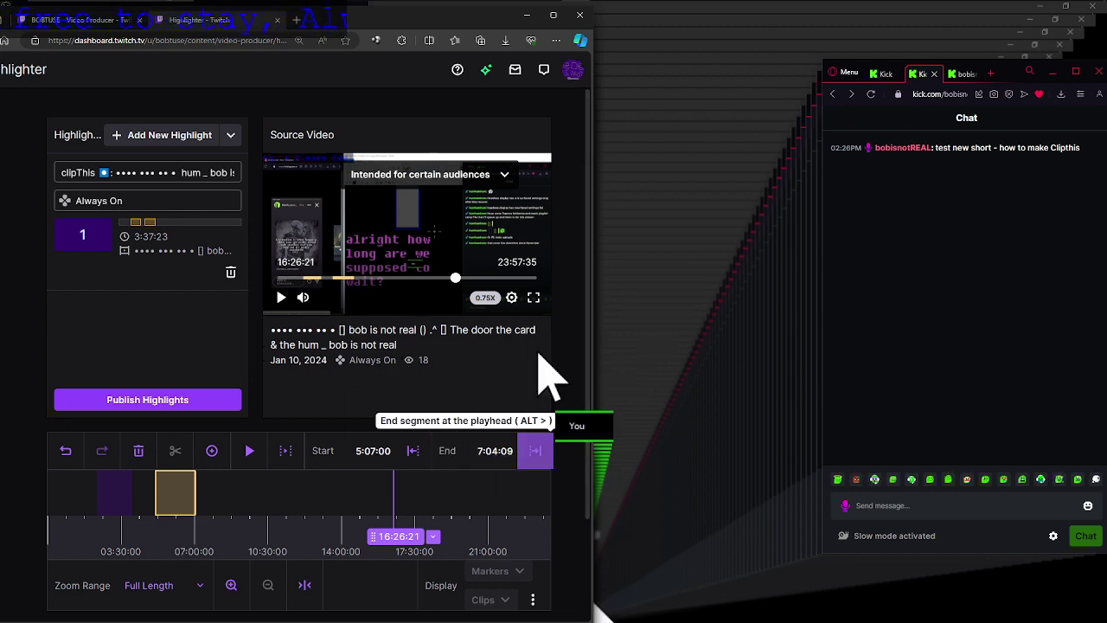
# Switch to the main OBS window and show its streaming and recording controls in place of the Kick chat
pyautogui.moveTo(415, 17)
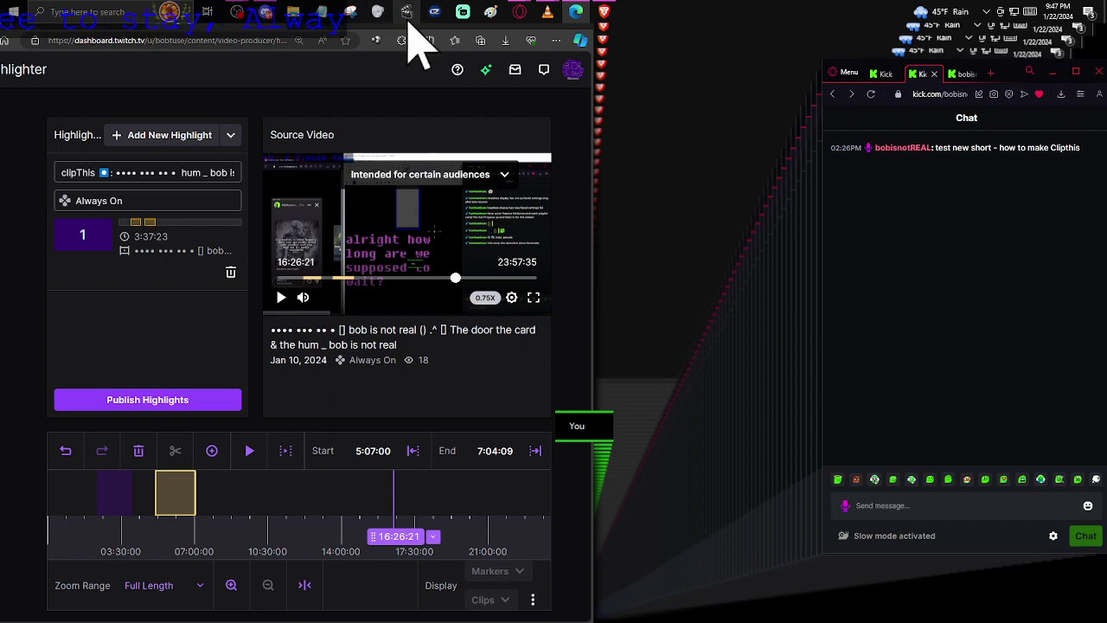
pyautogui.moveTo(238, 12)
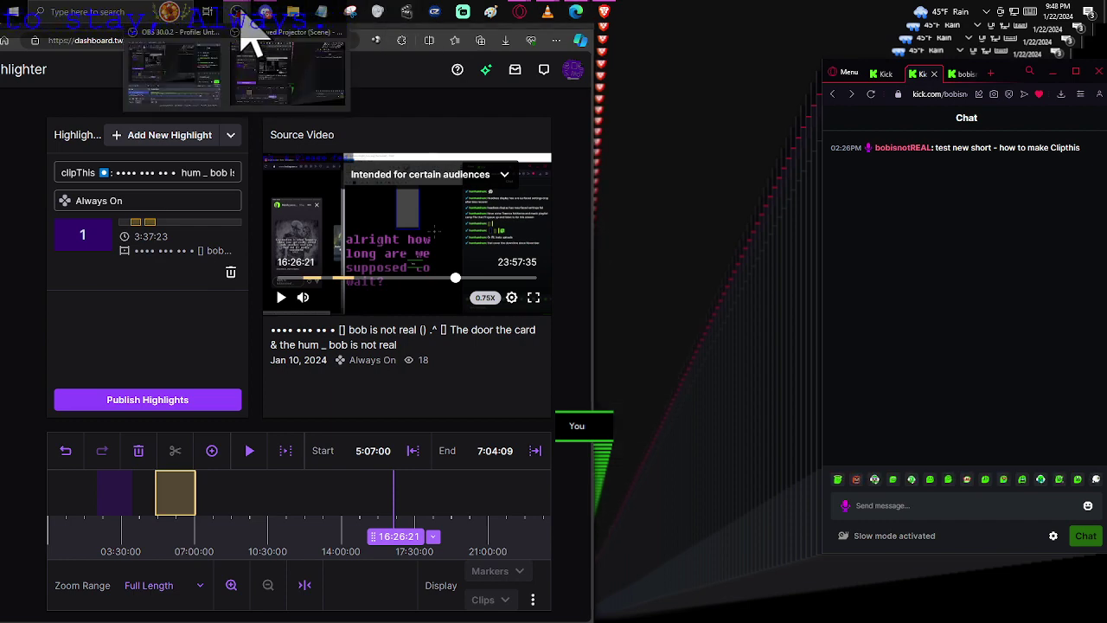
pyautogui.moveTo(163, 108)
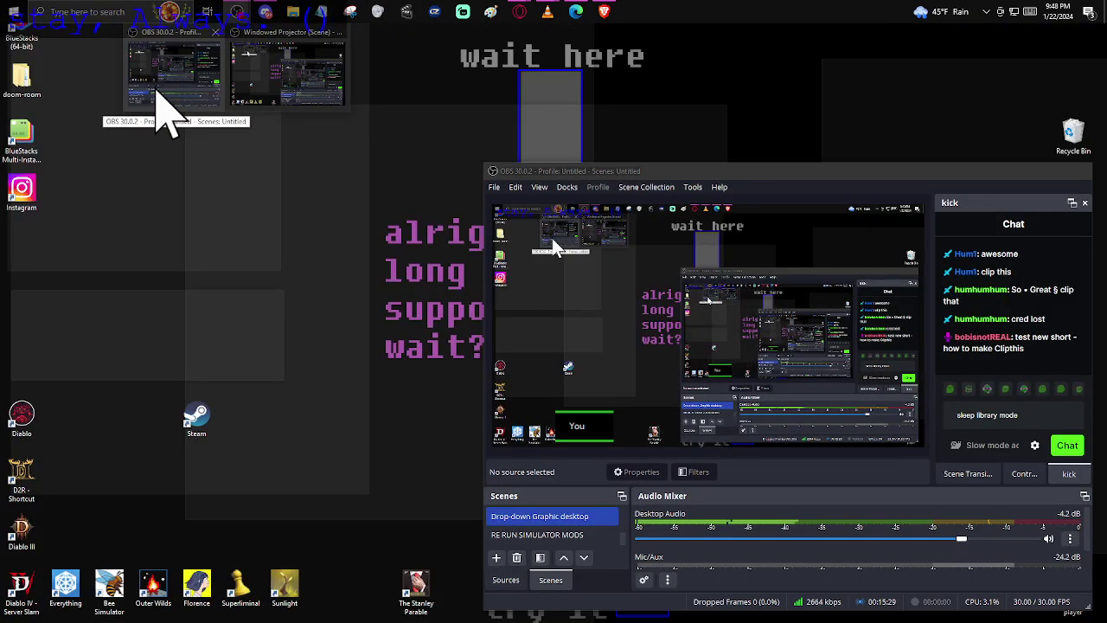
pyautogui.moveTo(300, 99)
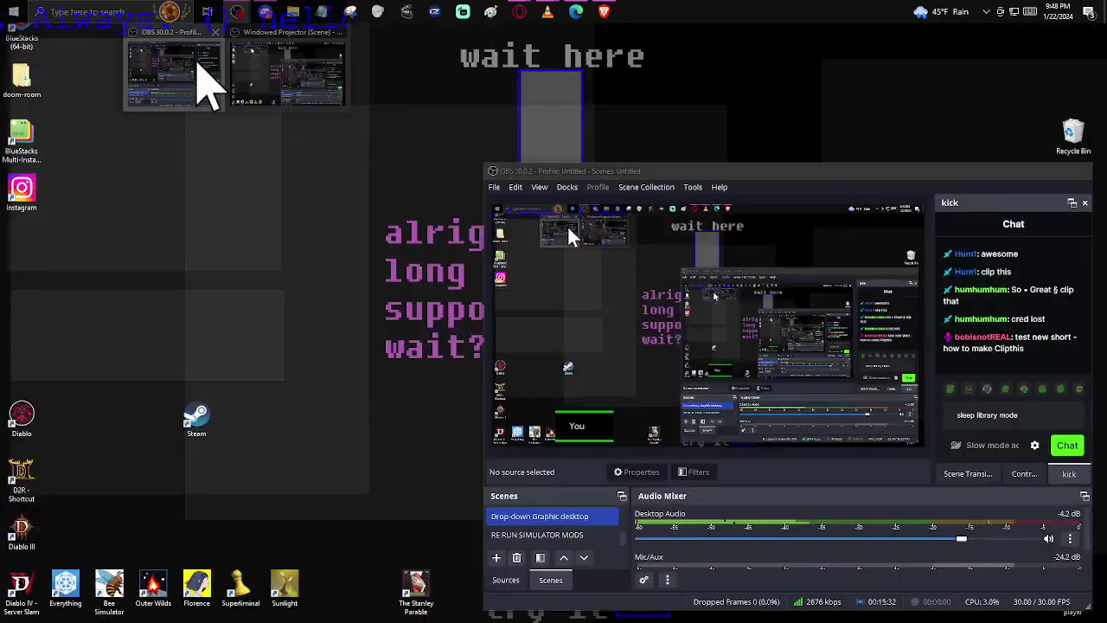
pyautogui.click(198, 87)
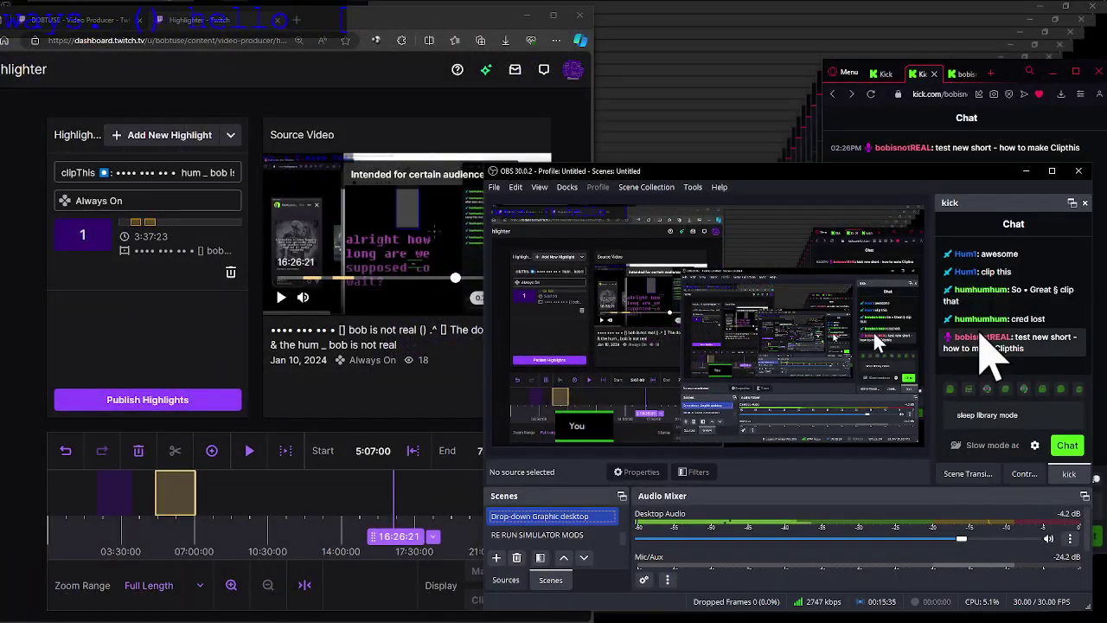
pyautogui.click(1036, 479)
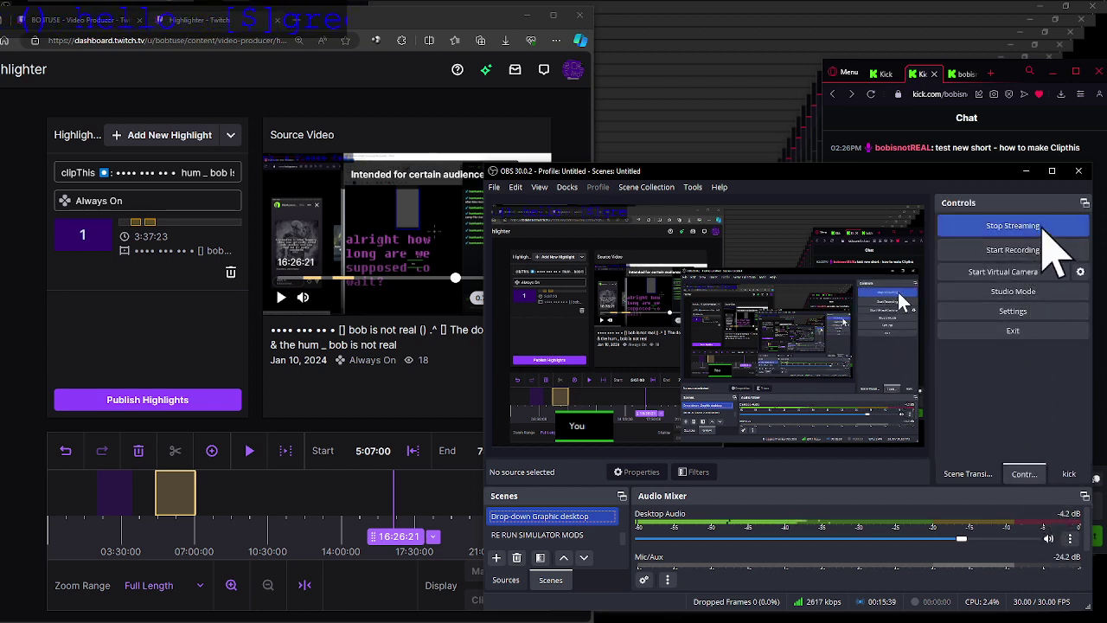
# Minimize the Kick chat browser window and the Twitch Highlighter window behind OBS
pyautogui.click(1052, 74)
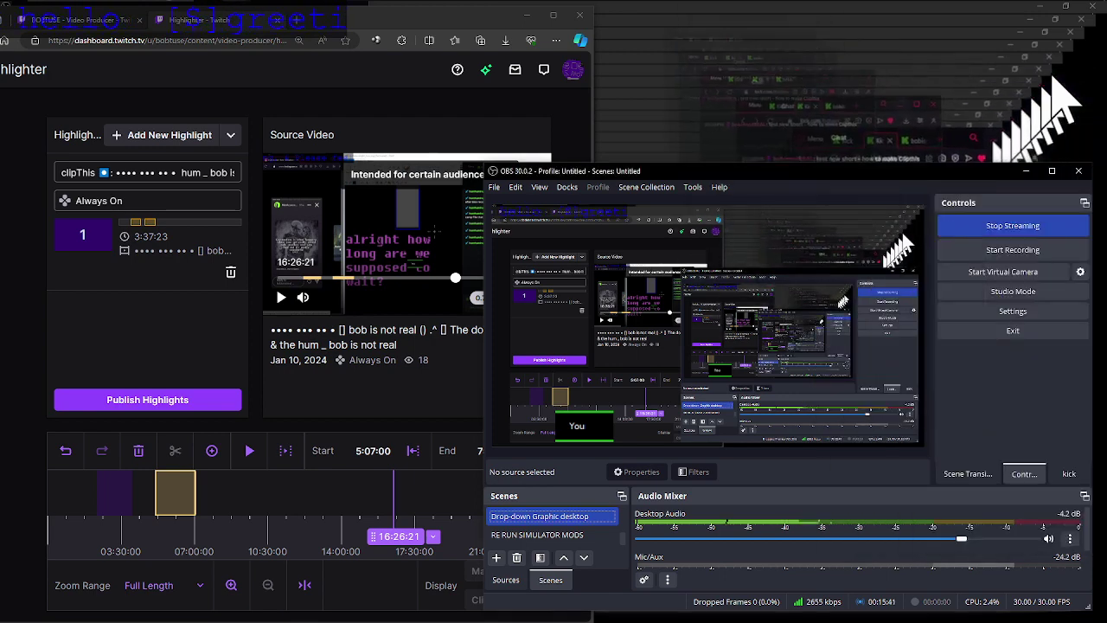
pyautogui.click(528, 17)
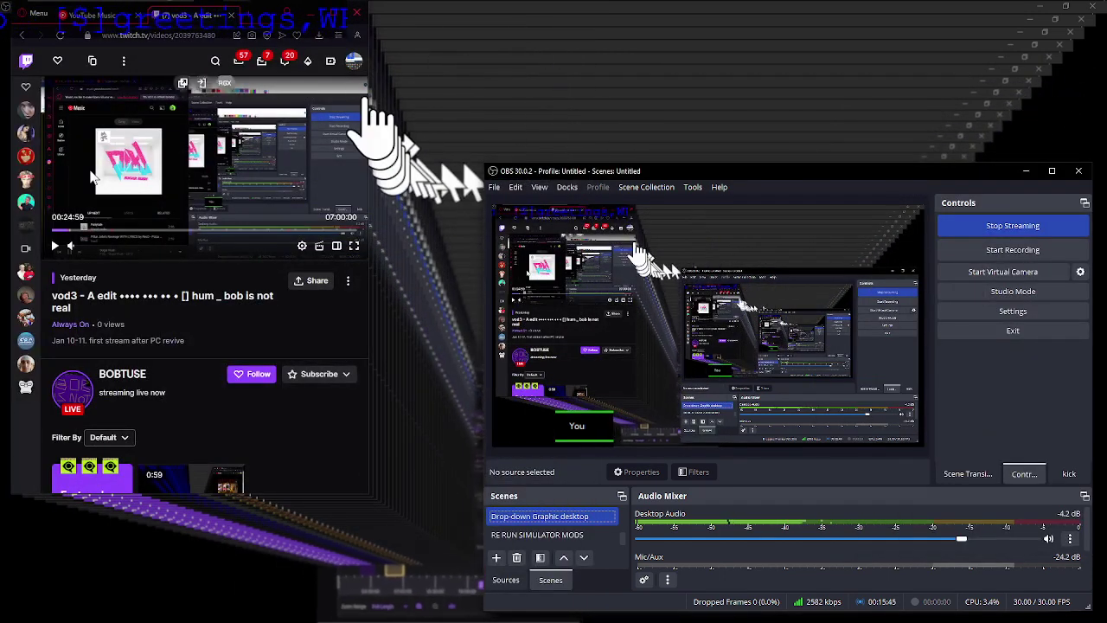